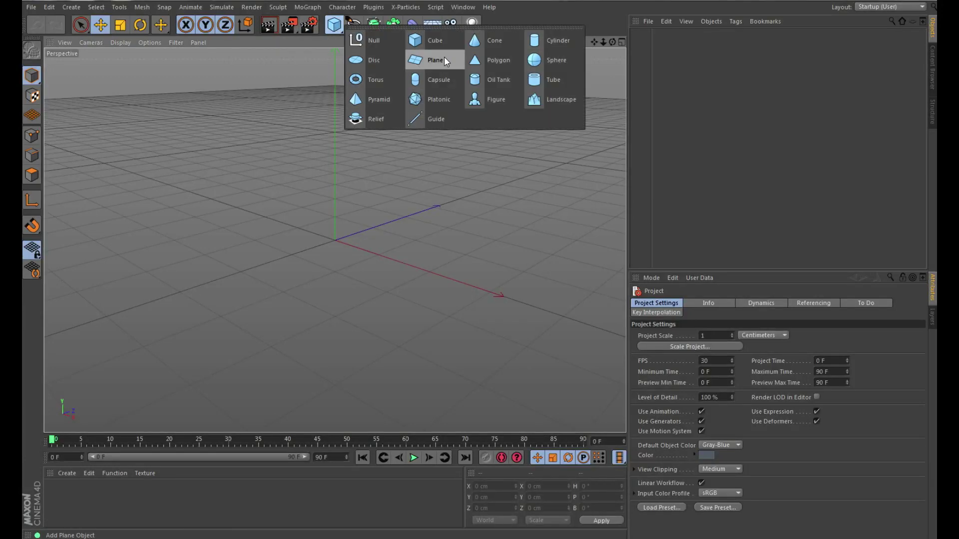
Add a plane with Gouraud Shading (Lines) display and narrow it to about 234 cm wide.
click(442, 58)
click(120, 43)
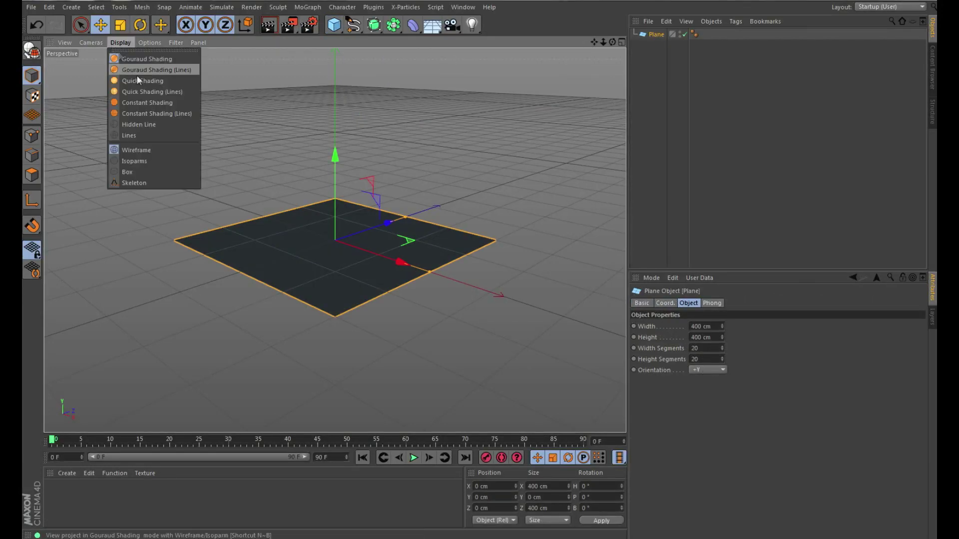
click(143, 66)
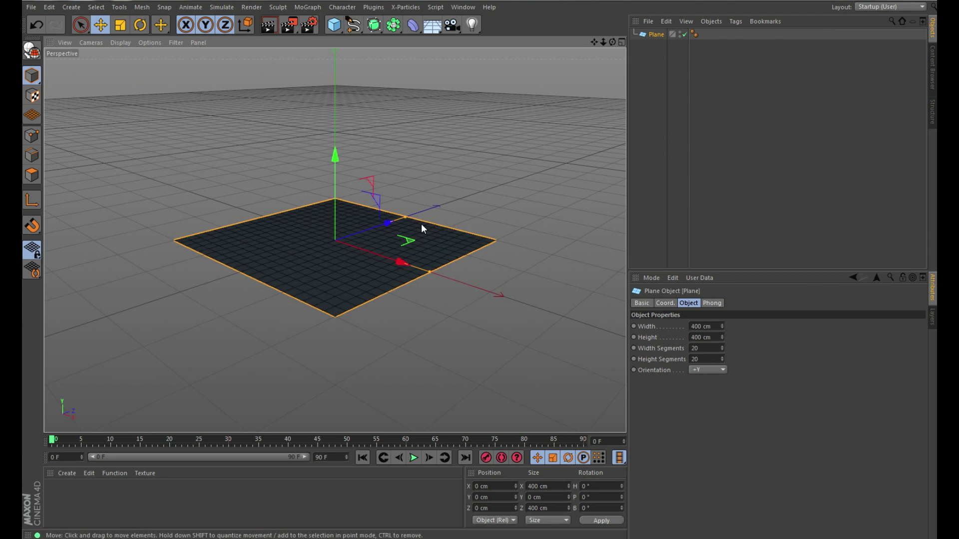
alt+drag(435, 227, 303, 301)
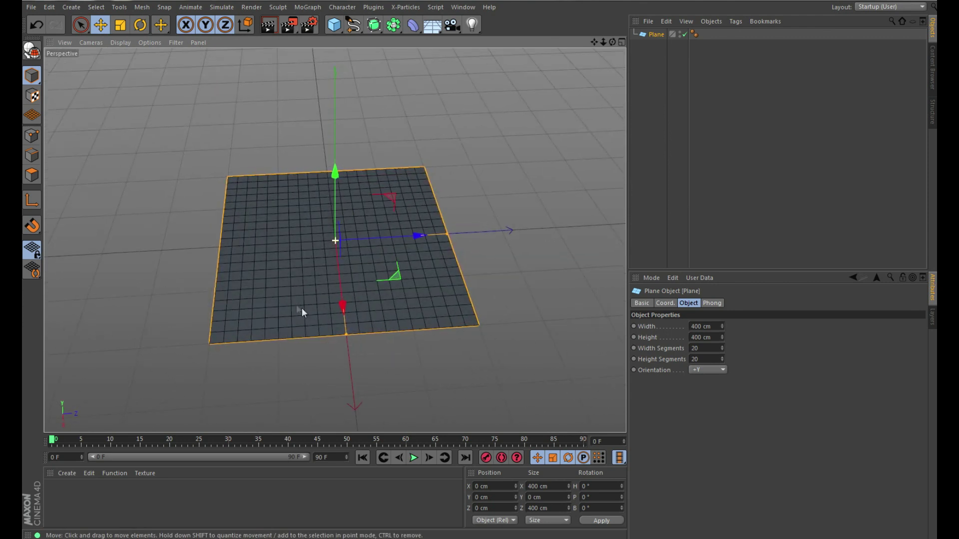
mouse_move(344, 332)
mouse_down()
mouse_move(350, 281)
mouse_move(542, 269)
mouse_up()
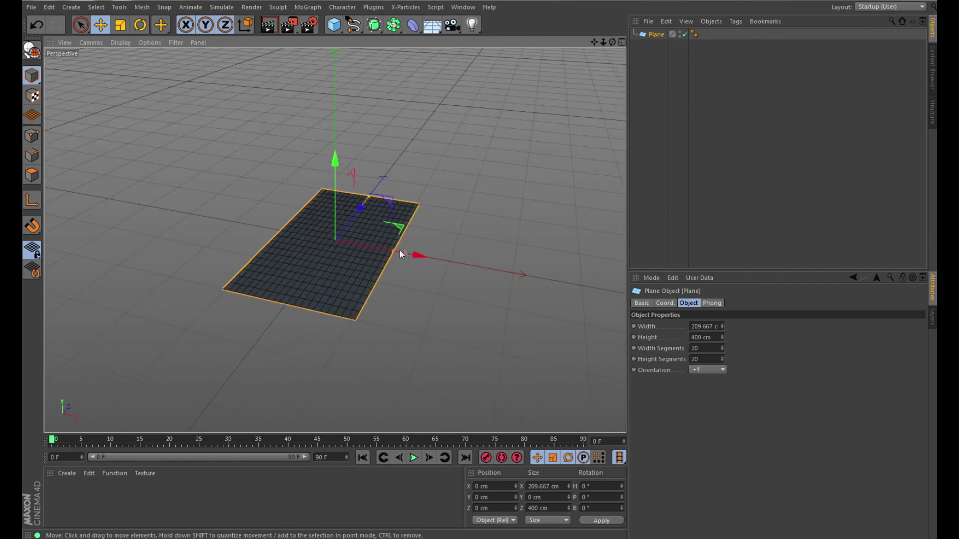
drag(391, 252, 400, 255)
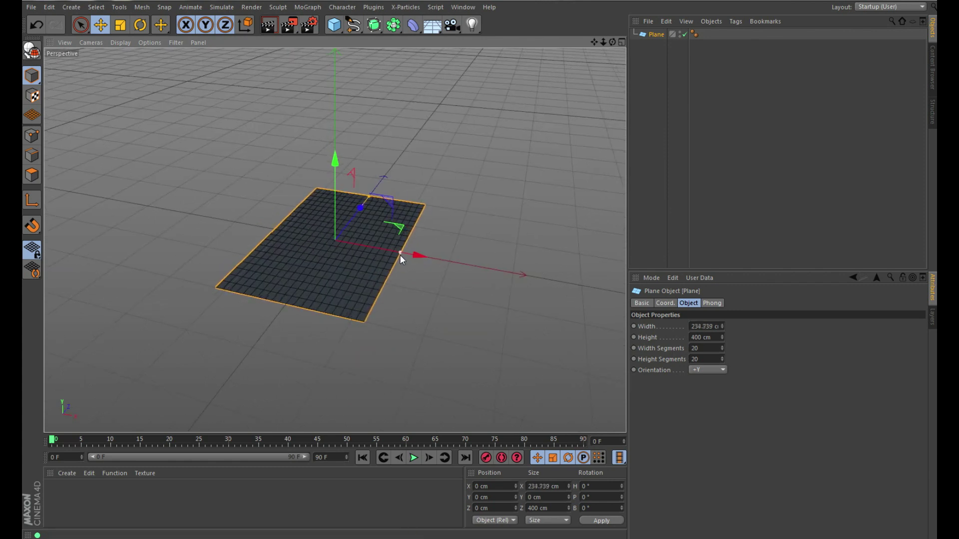
Stand the plane upright with +X orientation and raise it to Y 120.4 cm.
click(714, 370)
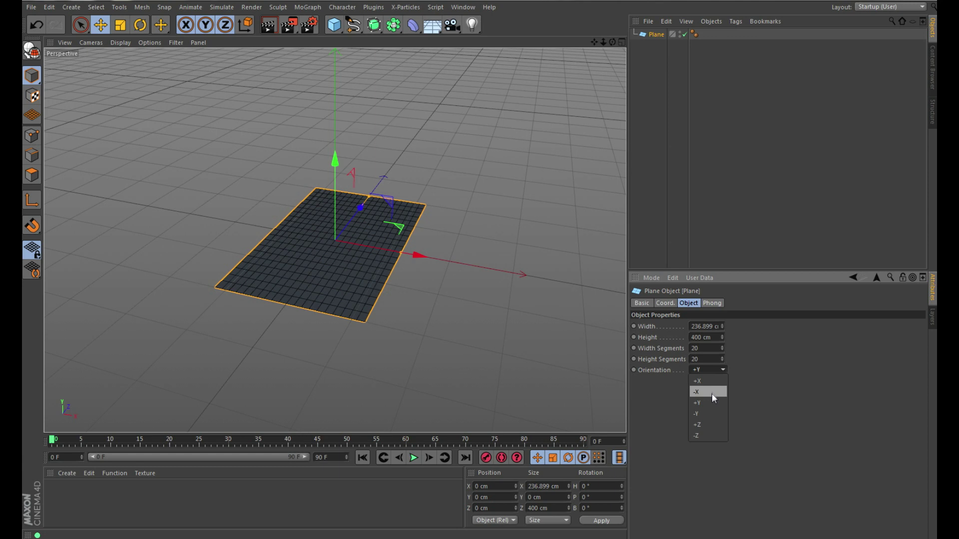
click(708, 380)
alt+drag(265, 174, 172, 138)
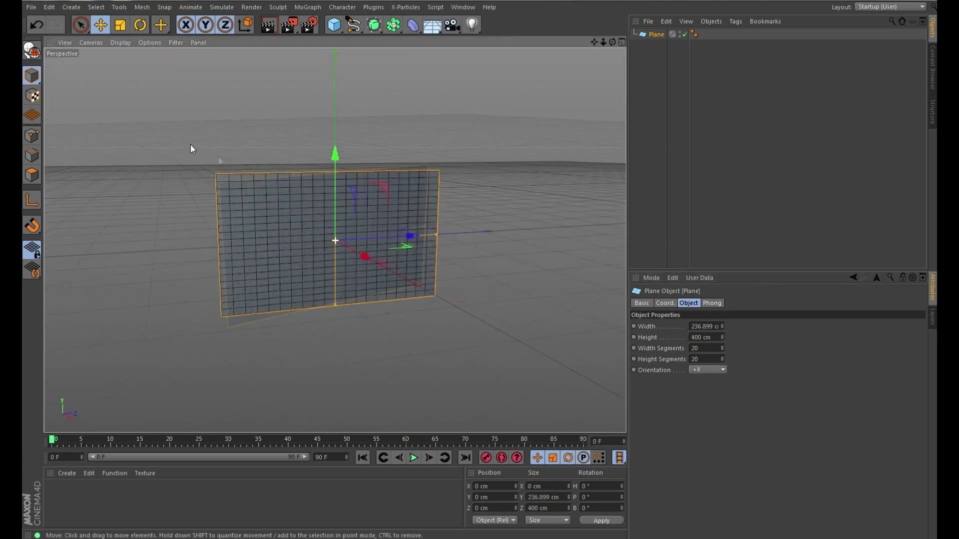
alt+drag(403, 266, 360, 240)
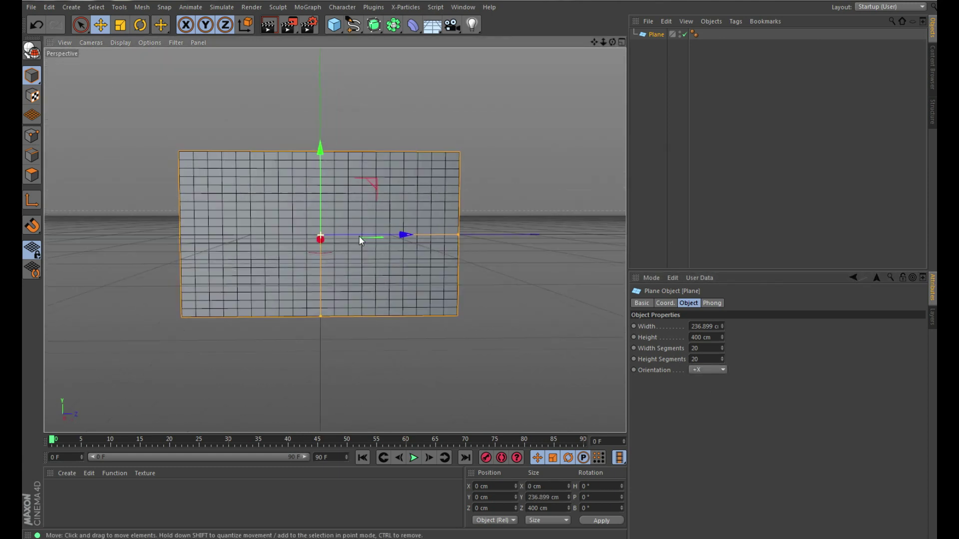
drag(320, 146, 327, 61)
alt+middle_drag(345, 109, 343, 190)
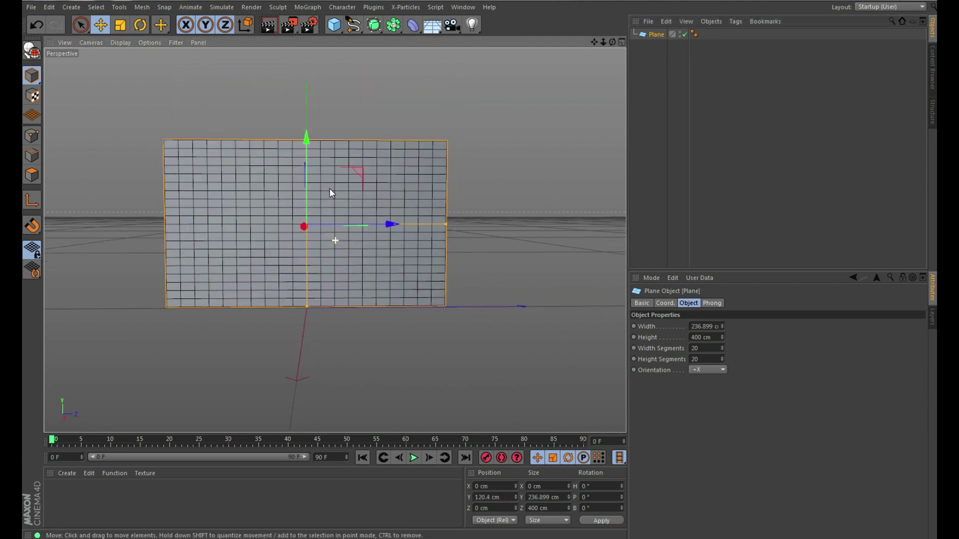
alt+drag(343, 190, 346, 189)
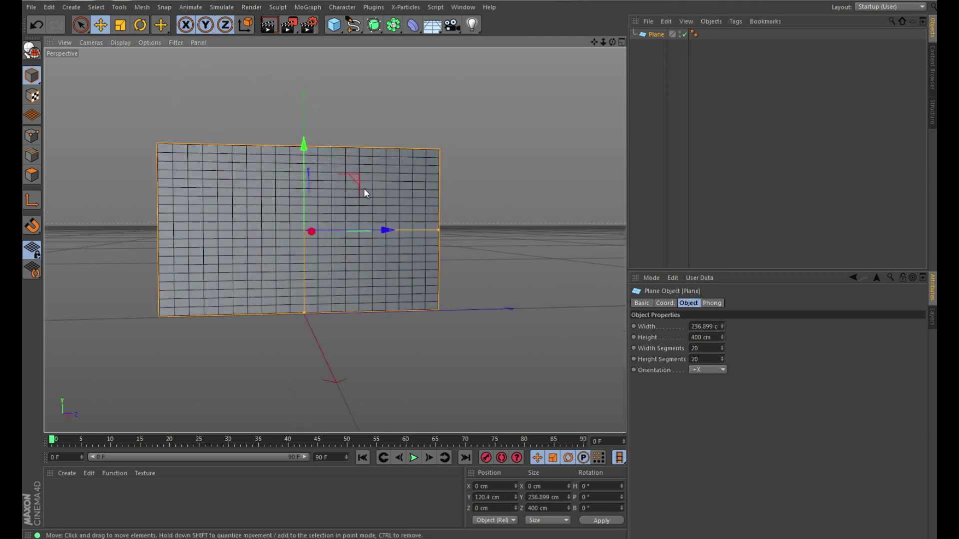
drag(594, 42, 619, 29)
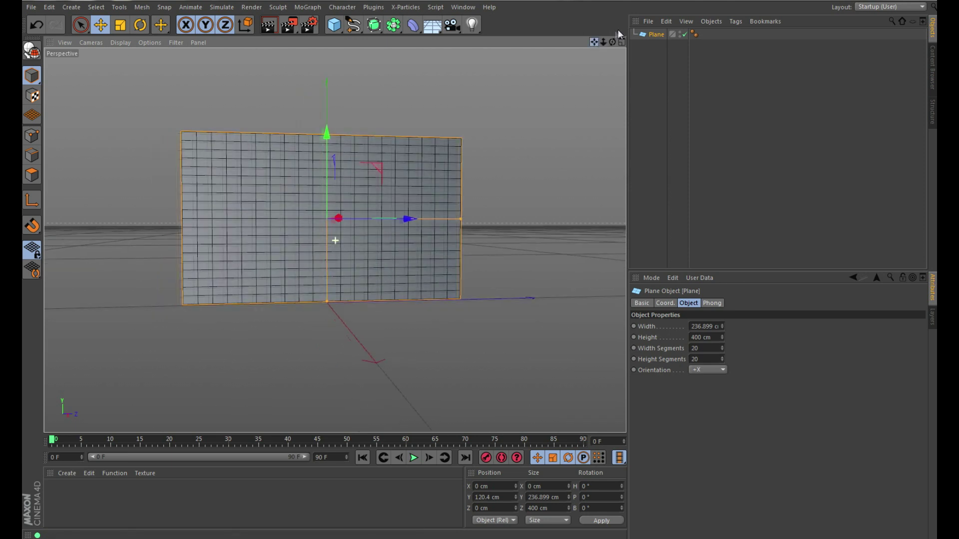
Add a 50 cm-radius, 200 cm-tall cylinder and switch to the four-view layout.
click(334, 24)
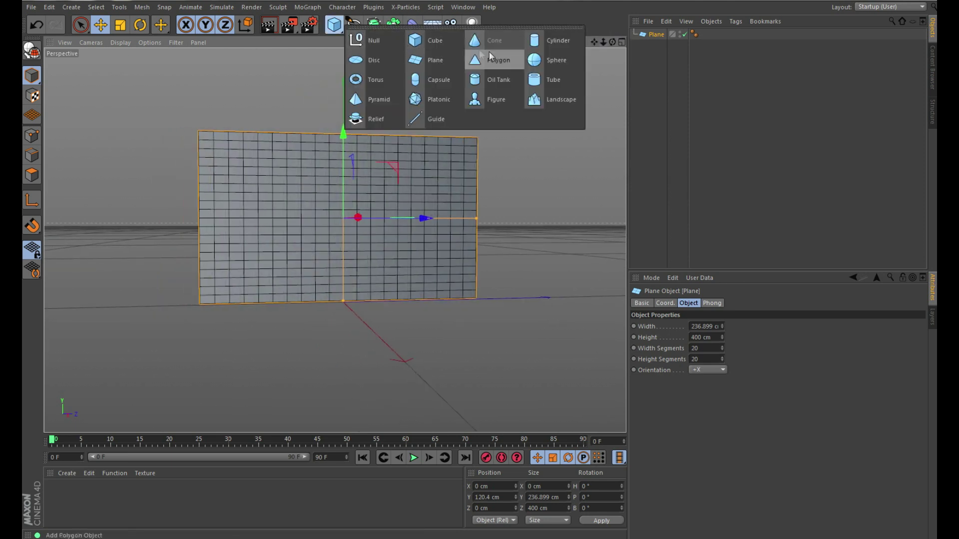
click(546, 44)
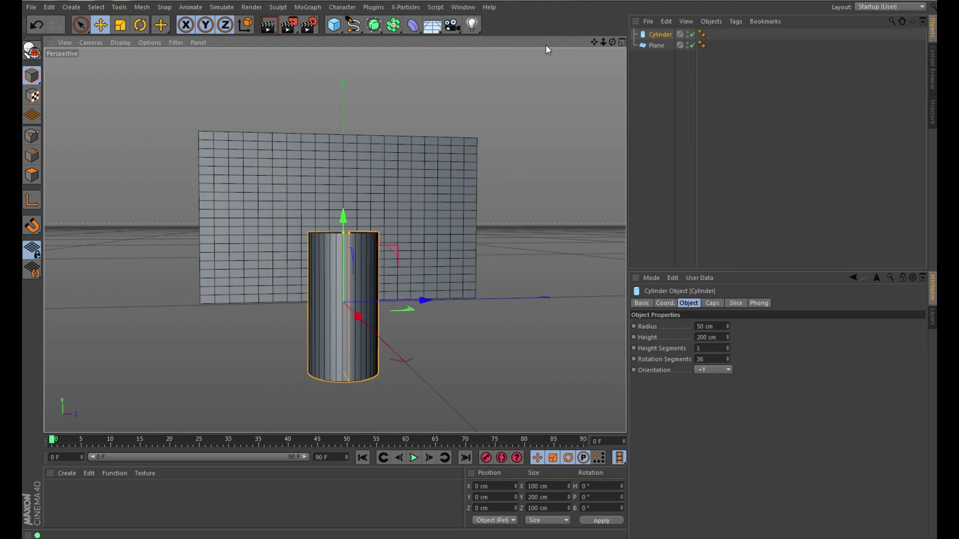
middle_click(389, 209)
scroll(463, 157, up, 3)
Reshape the cylinder into a 3 cm-radius, 469.835 cm-tall pole at Z -205.553 cm beside the plane.
middle_click(253, 336)
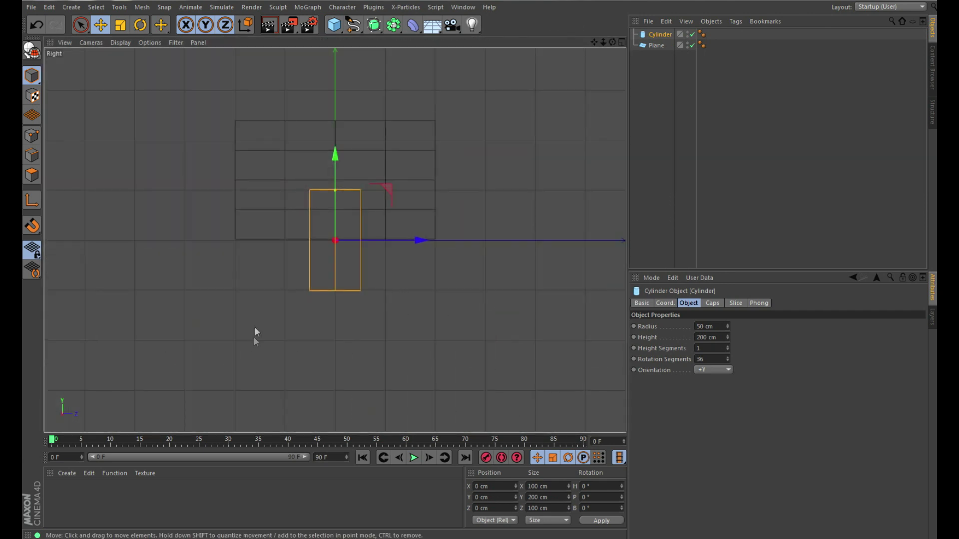
drag(231, 339, 170, 339)
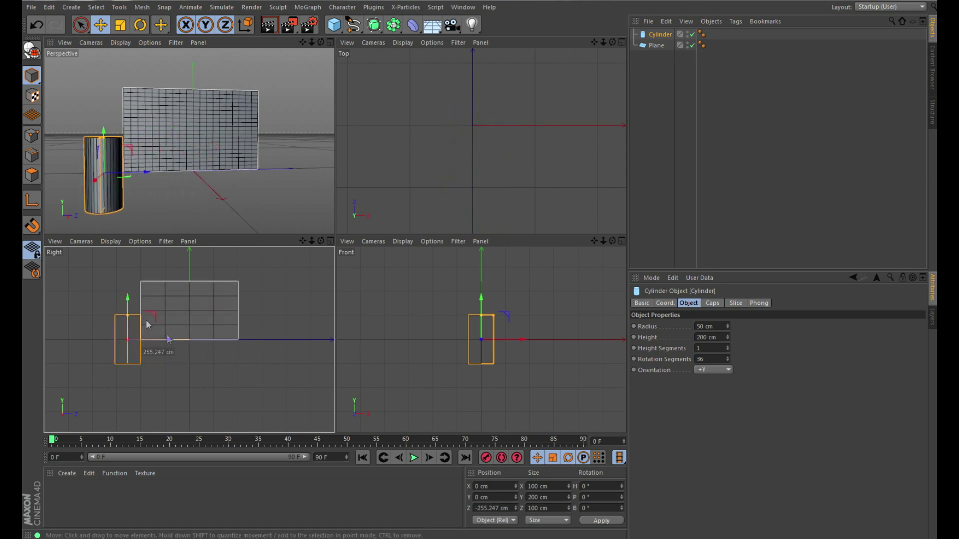
drag(128, 316, 133, 287)
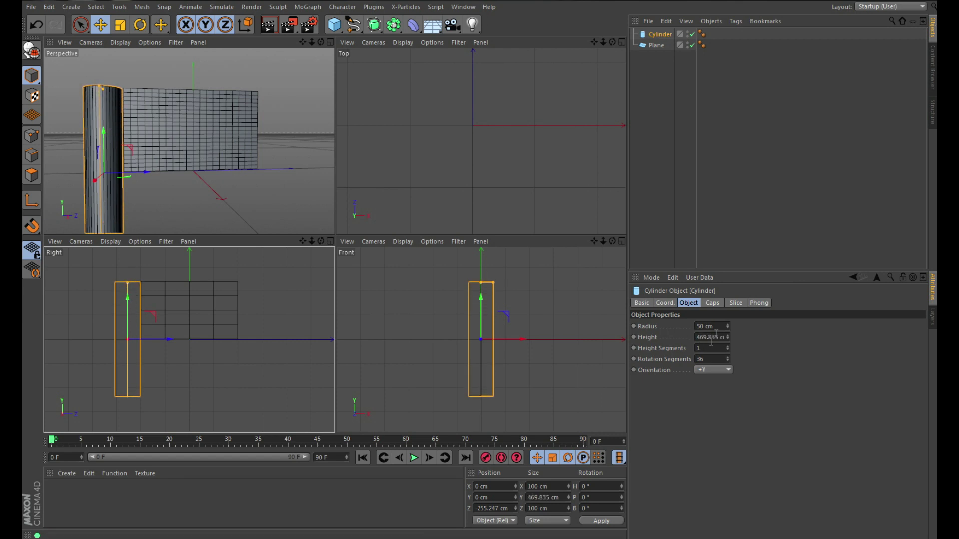
drag(727, 325, 709, 353)
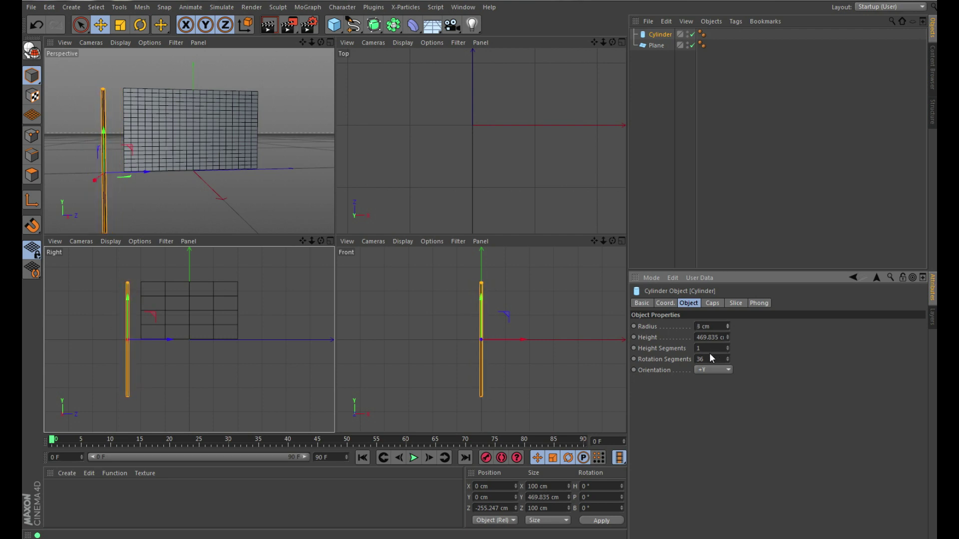
drag(160, 340, 173, 341)
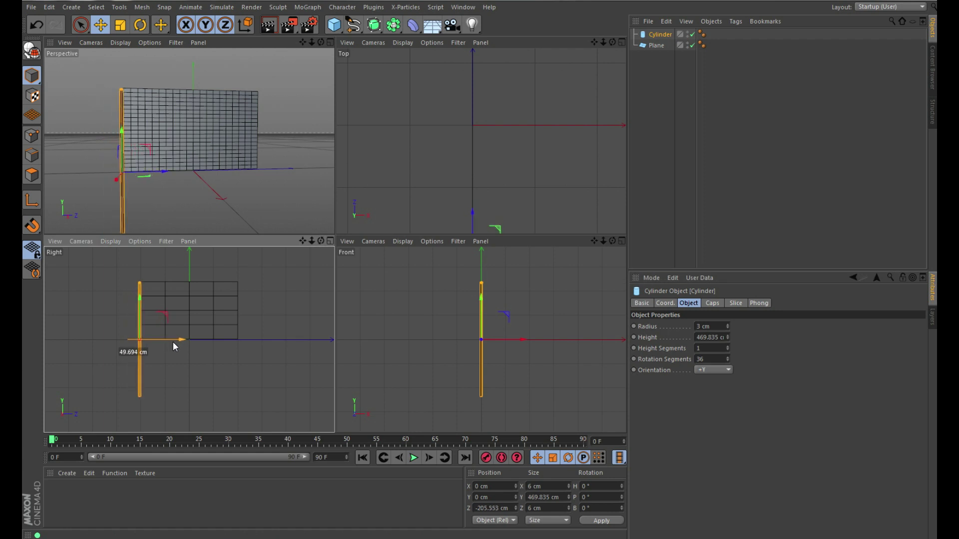
drag(139, 302, 148, 304)
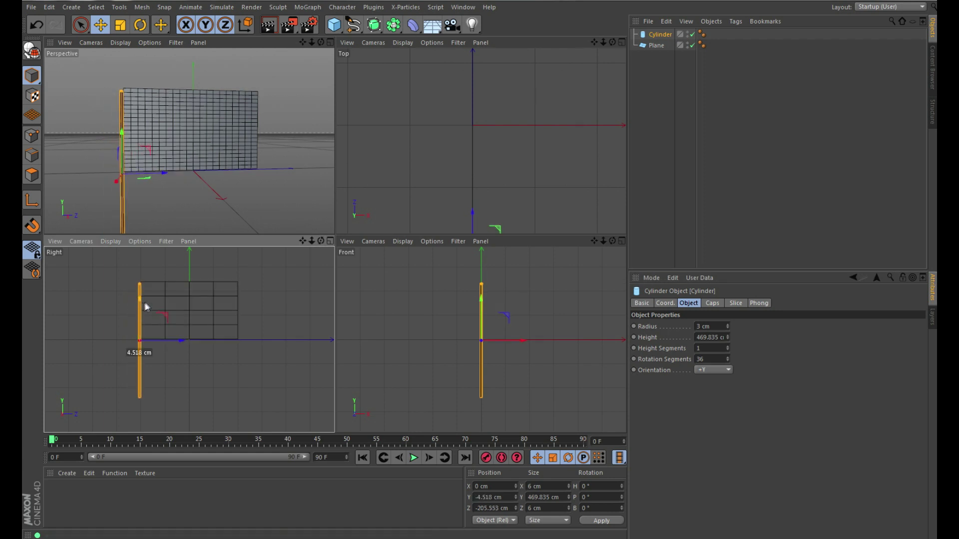
middle_click(176, 214)
mouse_move(176, 214)
alt+mouse_down()
mouse_move(355, 344)
mouse_move(440, 383)
mouse_move(199, 287)
mouse_move(234, 307)
alt+mouse_up()
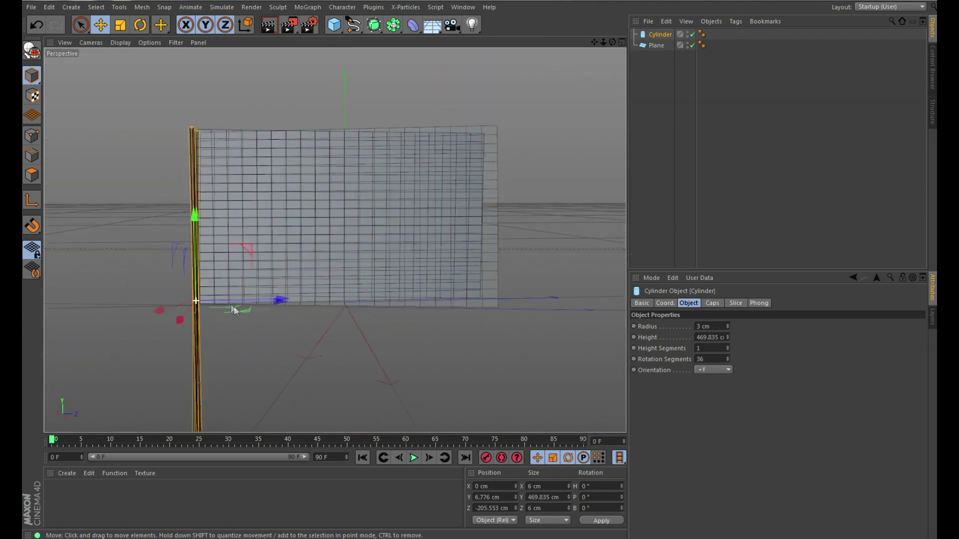
Rename the plane to 'flag' in the Object Manager.
shift+click(378, 228)
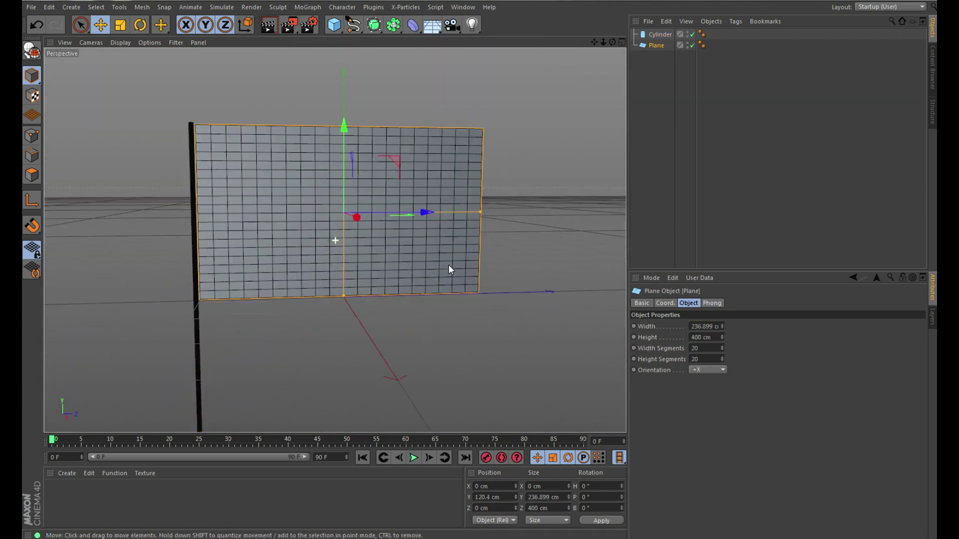
alt+drag(439, 252, 480, 235)
click(661, 111)
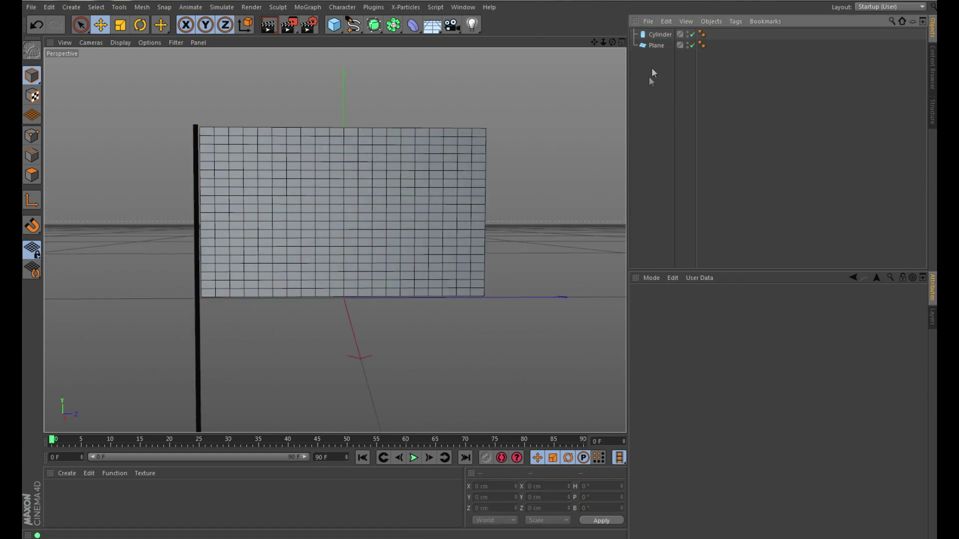
double_click(658, 46)
text(ag)
key(Return)
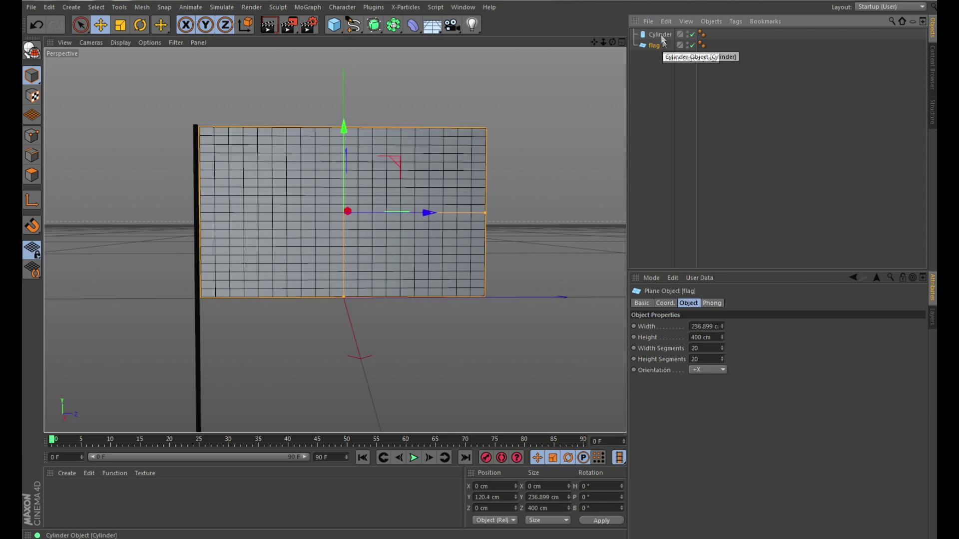
Move flag above Cylinder in the object list and bring up its tag menu.
click(660, 35)
drag(661, 35, 658, 50)
click(645, 35)
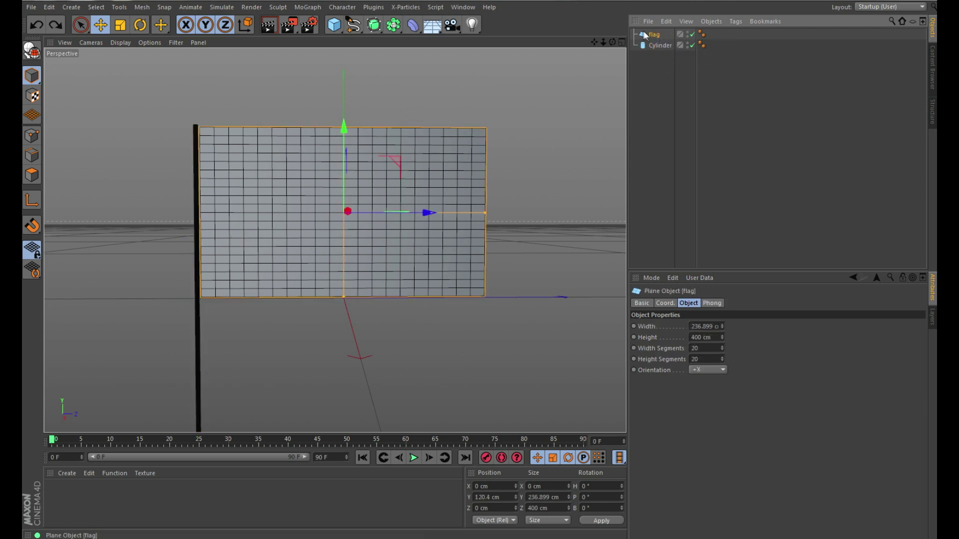
right_click(644, 35)
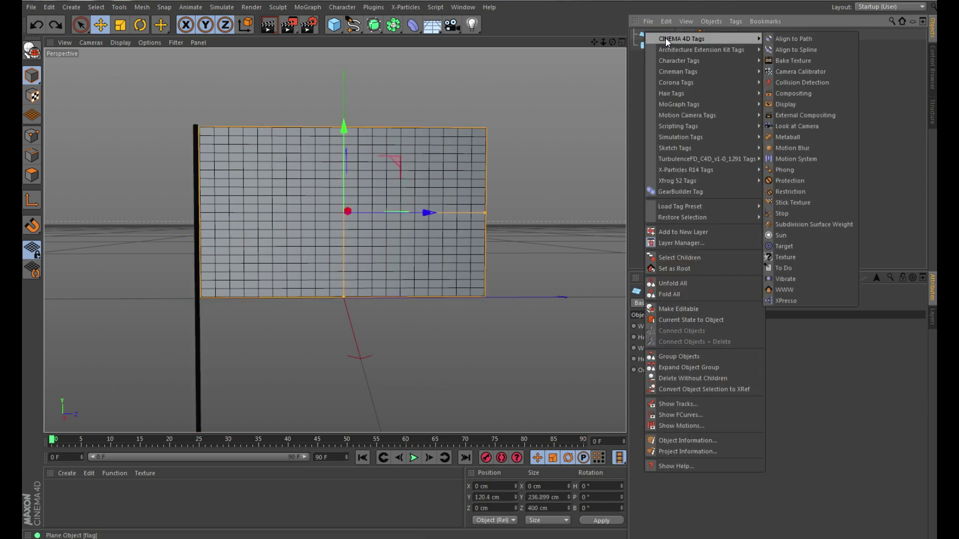
mouse_move(680, 137)
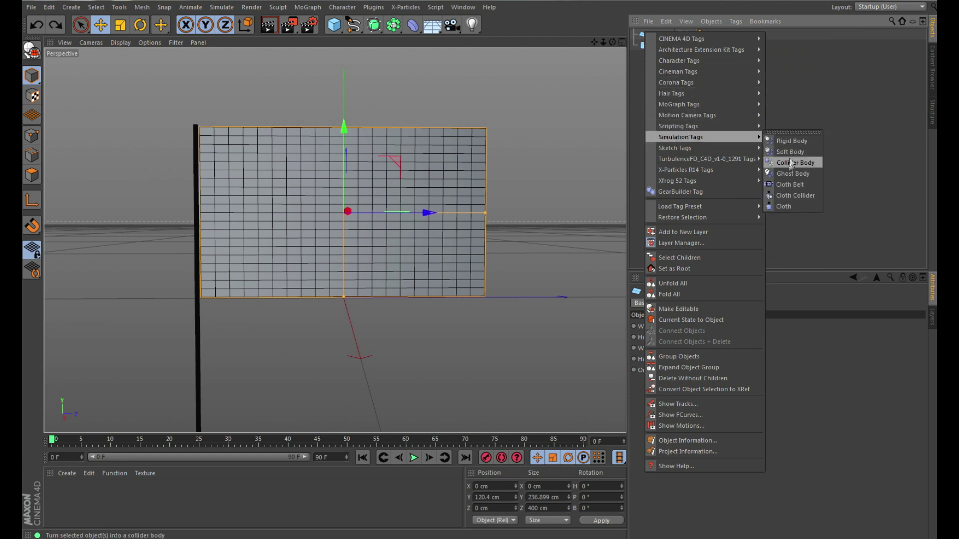
Add a Cloth simulation tag to the flag and make the flag an editable polygon object.
click(783, 207)
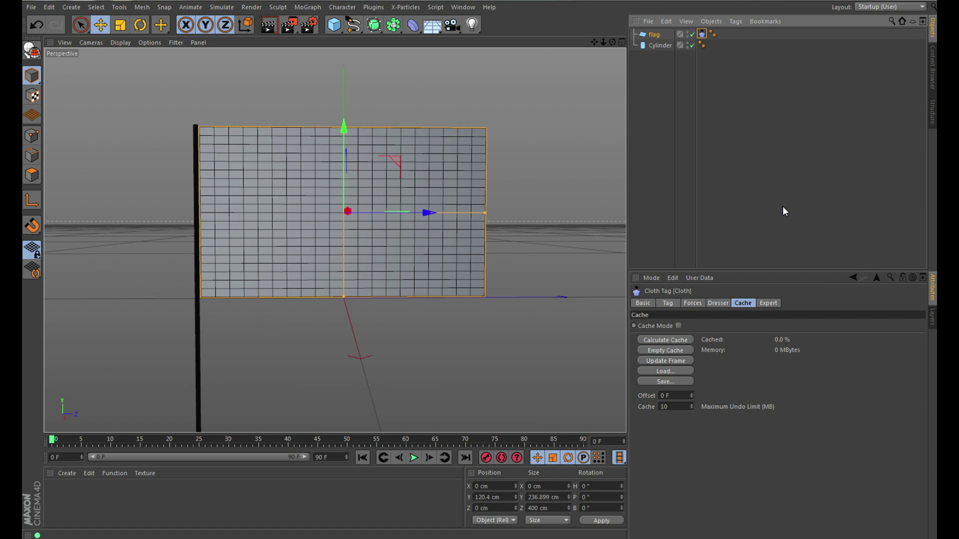
click(718, 304)
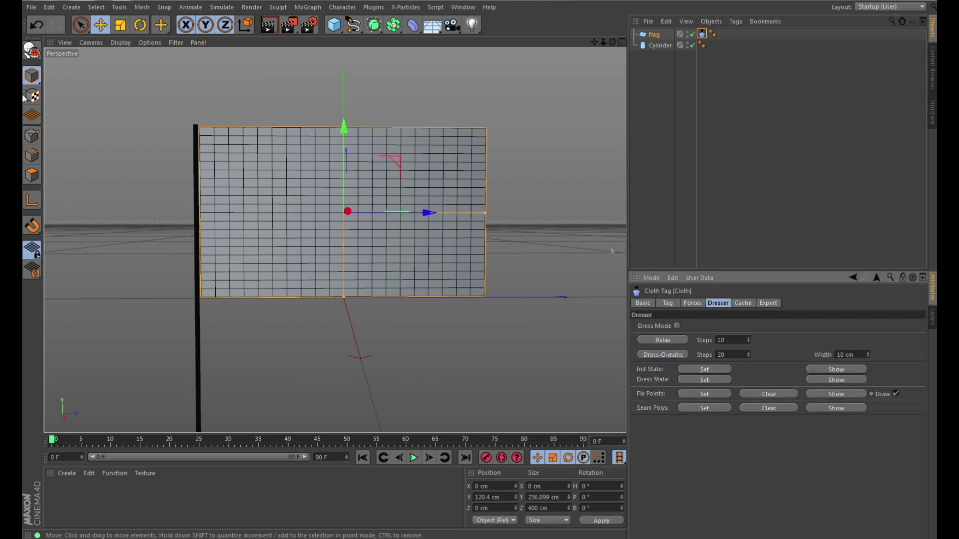
click(35, 56)
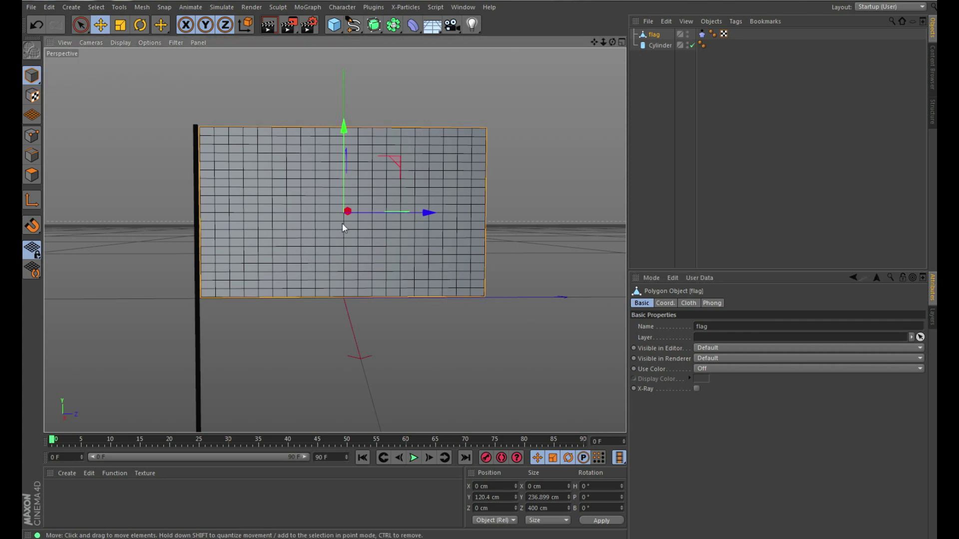
click(702, 33)
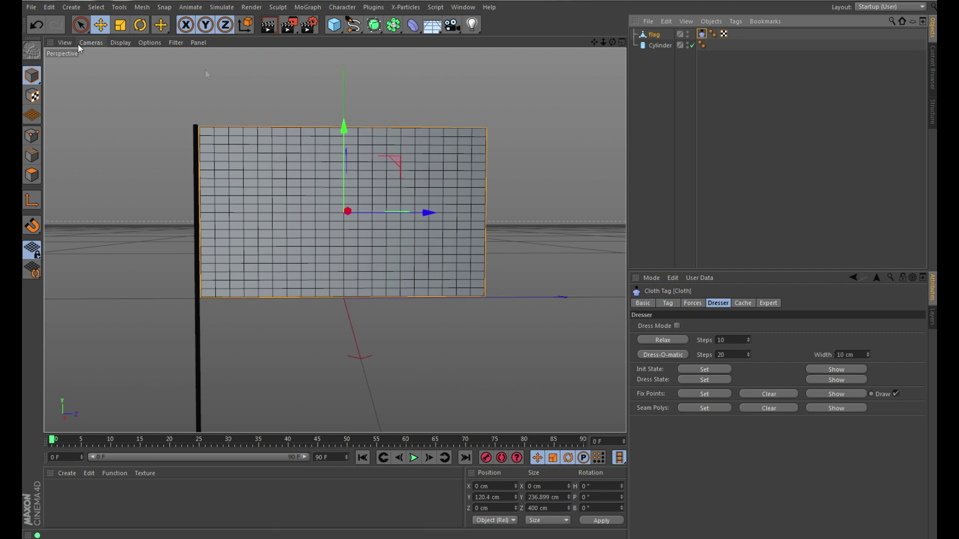
Rectangle-select the flag's left-edge points and set them as the cloth's fixed points.
click(32, 135)
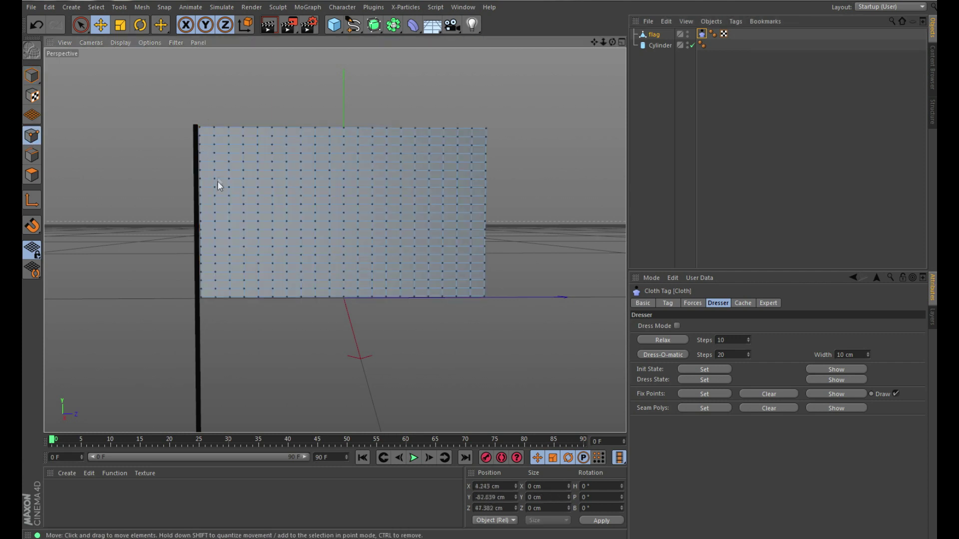
drag(80, 24, 97, 44)
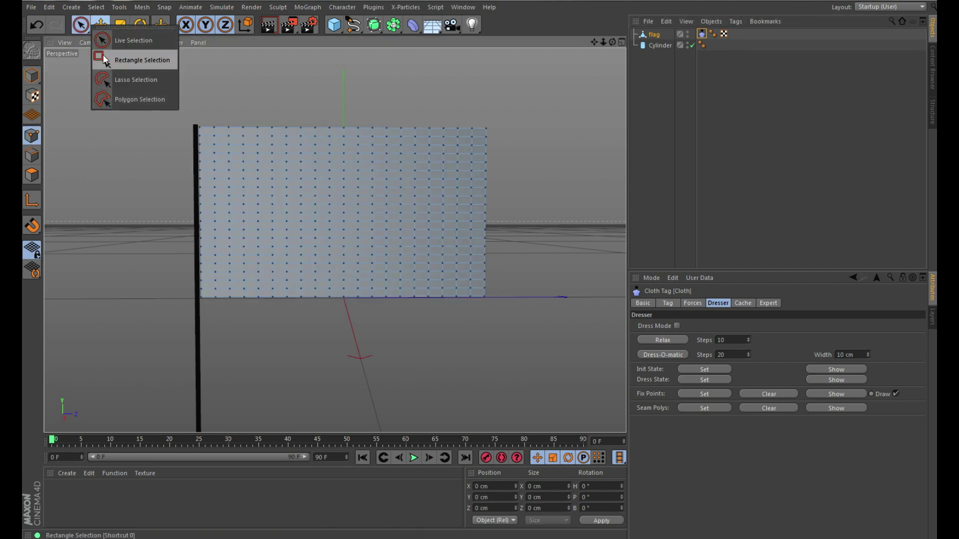
click(141, 60)
drag(155, 107, 202, 188)
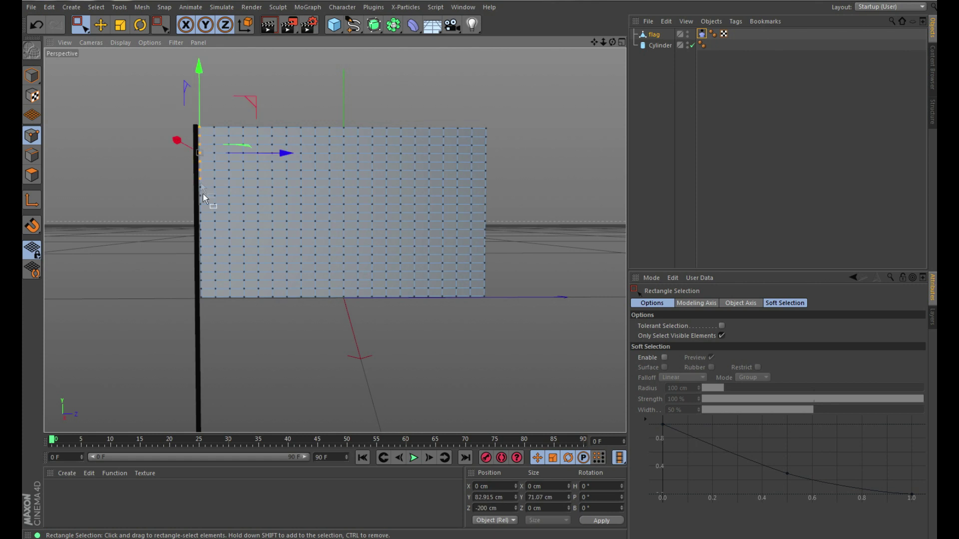
drag(188, 253, 203, 301)
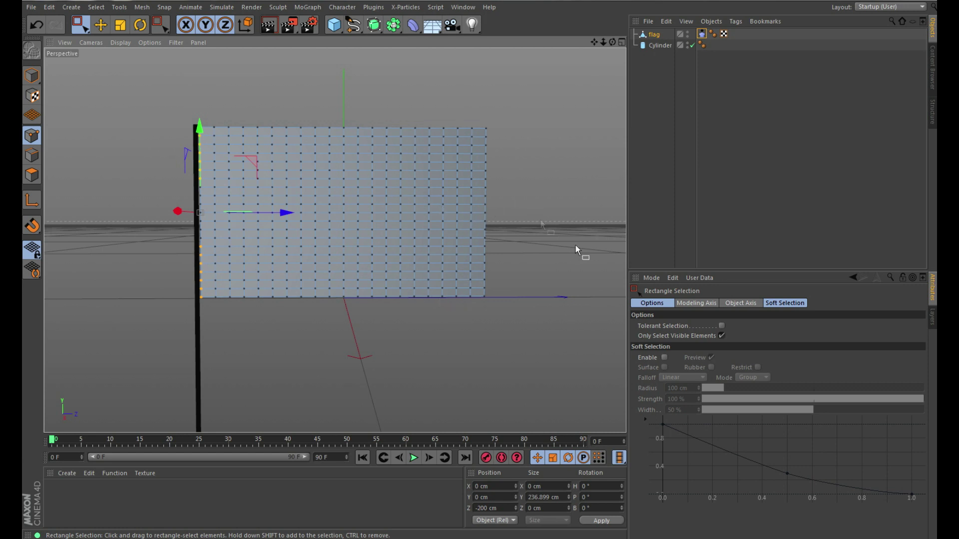
click(730, 305)
click(702, 33)
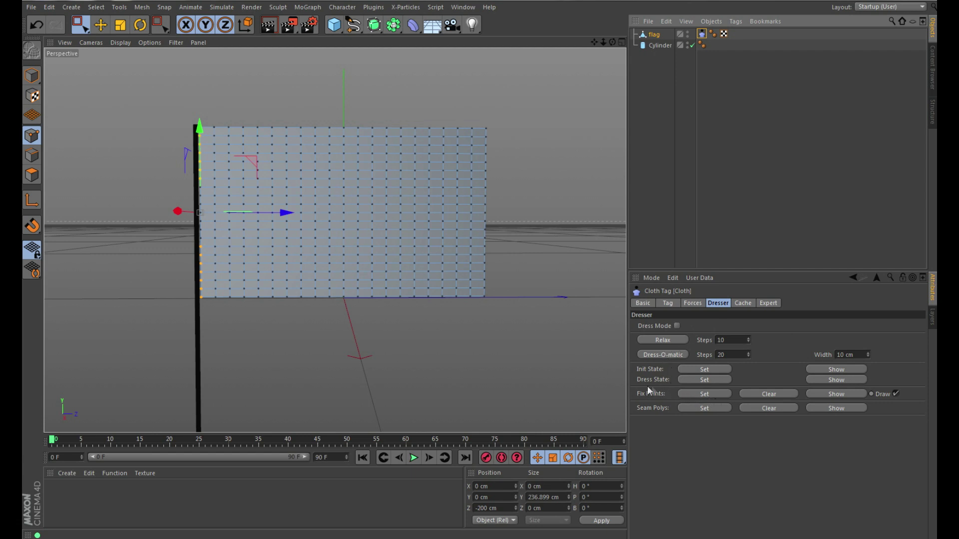
click(705, 395)
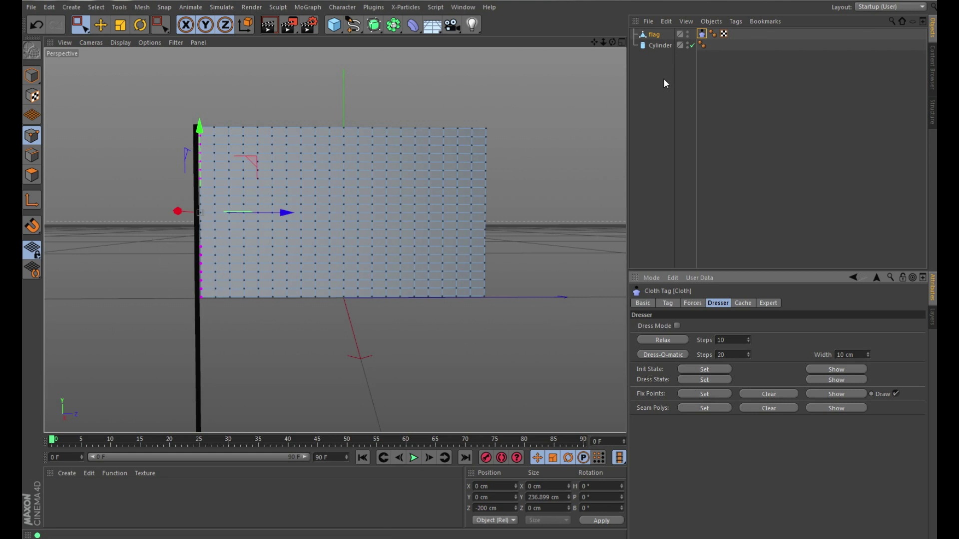
Test-play the pinned cloth, rewind to frame 0, and show the Cloth tag's Forces settings.
click(655, 35)
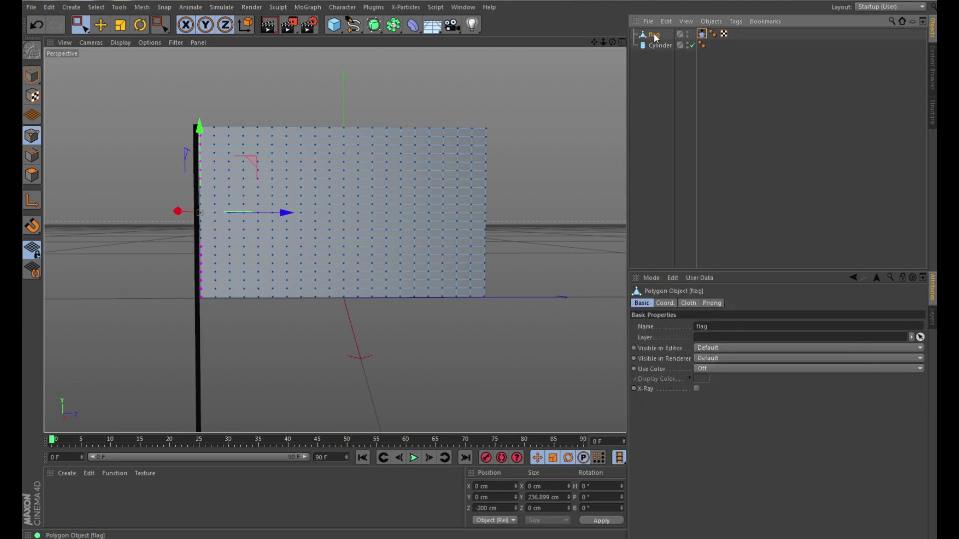
click(413, 458)
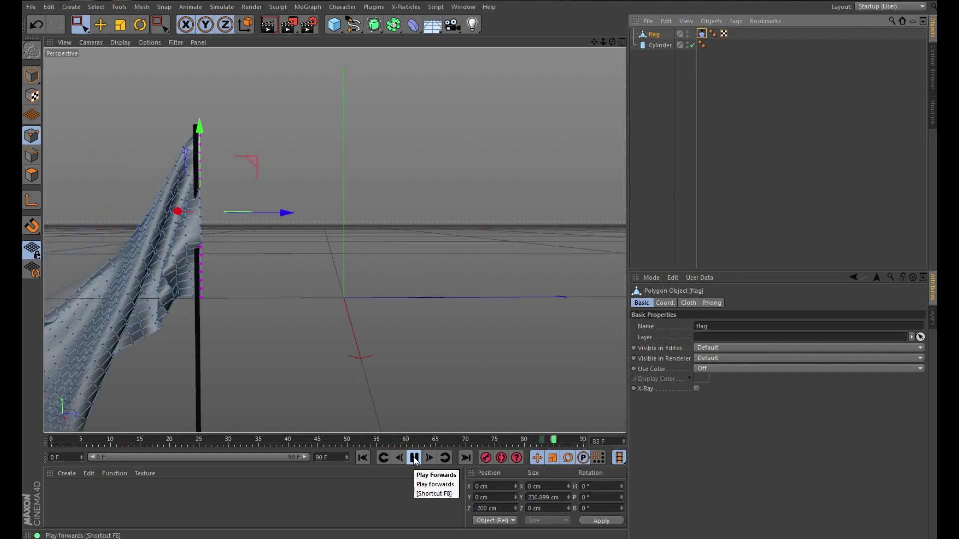
click(413, 458)
click(363, 458)
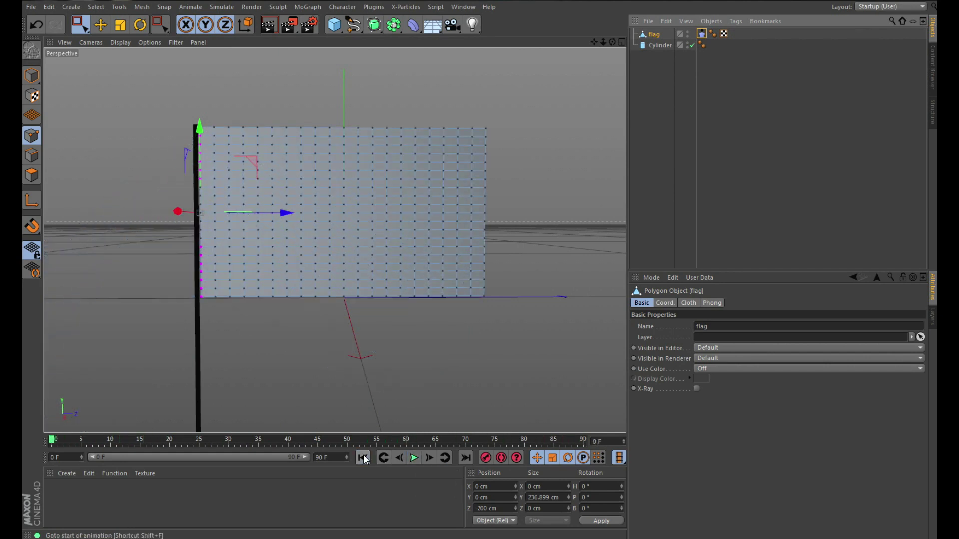
click(702, 33)
click(691, 303)
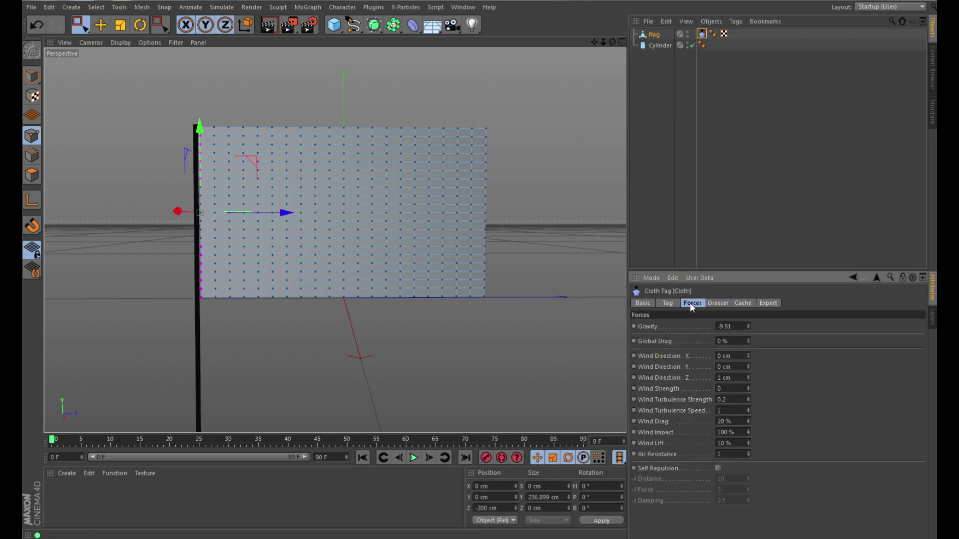
Set cloth Global Drag 1%, Gravity 0, and wind direction X 2, Z 0.
double_click(721, 341)
text(1)
key(Return)
double_click(744, 326)
text(0)
double_click(738, 356)
text(2)
double_click(734, 377)
text(0)
key(Return)
Set wind strength 20, turbulence strength and speed 0, wind drag 0, impact 3%, lift 0%.
double_click(736, 389)
double_click(736, 399)
text(0)
key(Tab)
text(0)
click(743, 422)
drag(743, 422, 699, 422)
text(0)
drag(738, 432, 648, 421)
text(3)
key(Tab)
text(0)
key(Return)
Set the cloth's Dresser Relax Steps to 5.
click(718, 303)
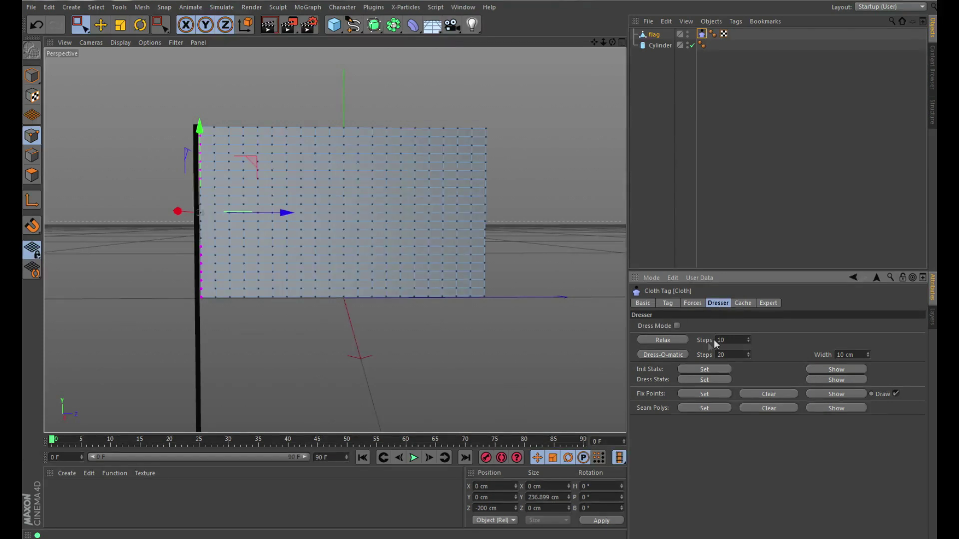
double_click(734, 340)
text(5)
key(Return)
Set the cloth's Flexion to 100% in the Tag settings.
click(669, 302)
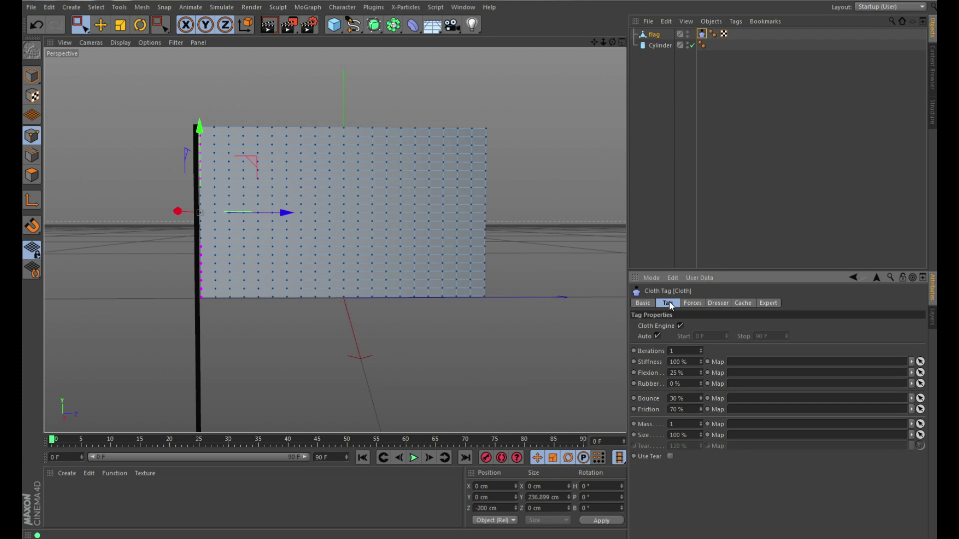
double_click(678, 373)
text(100)
key(Return)
Calculate the cloth cache, review the waving flag, and set the scene end frame to 500.
click(748, 304)
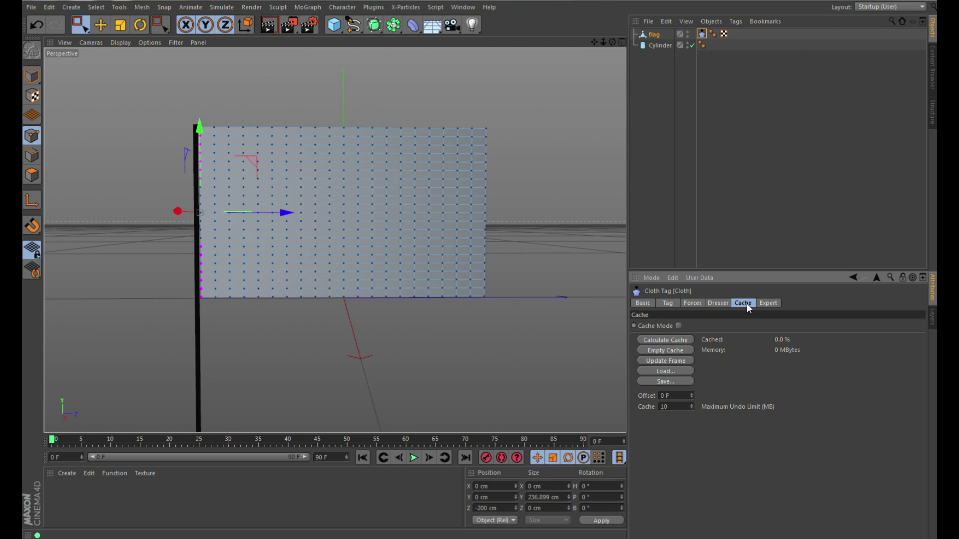
click(667, 340)
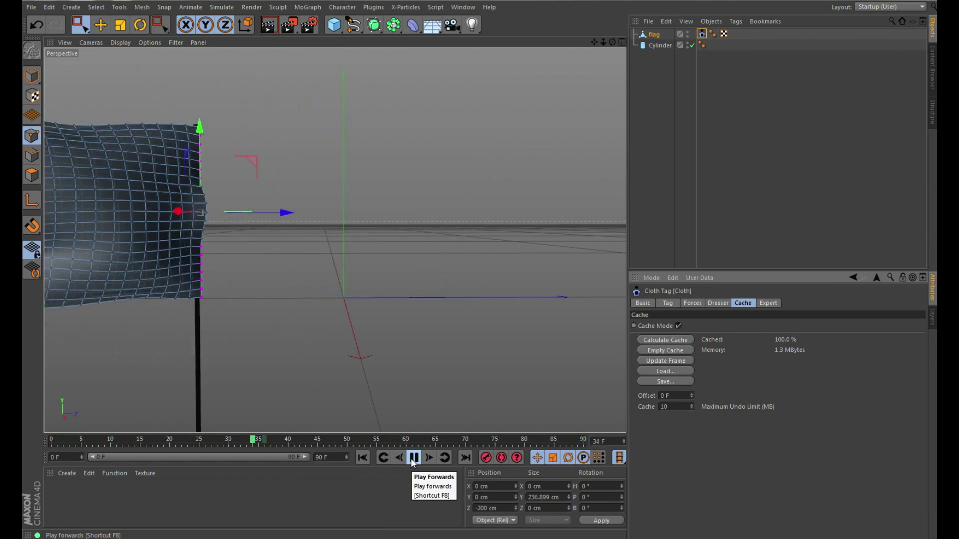
click(412, 458)
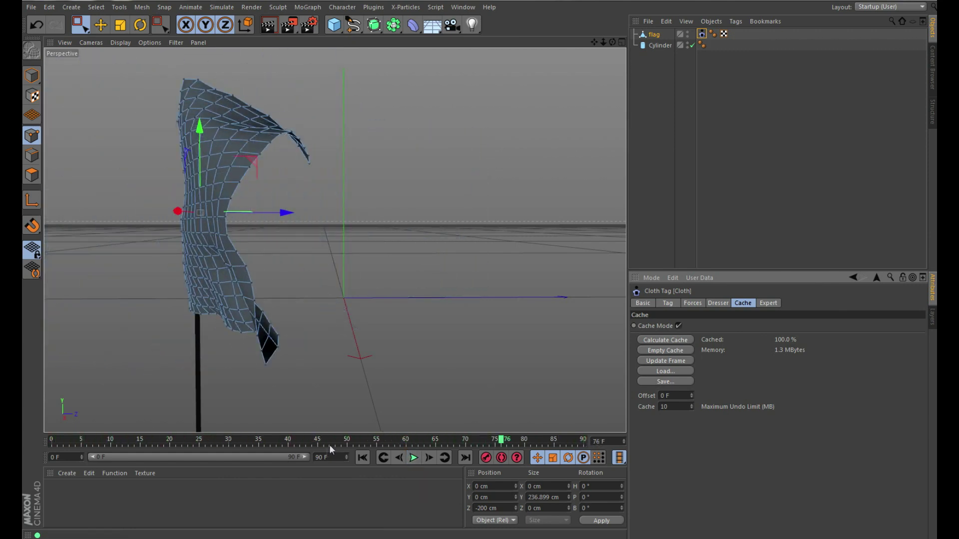
click(335, 456)
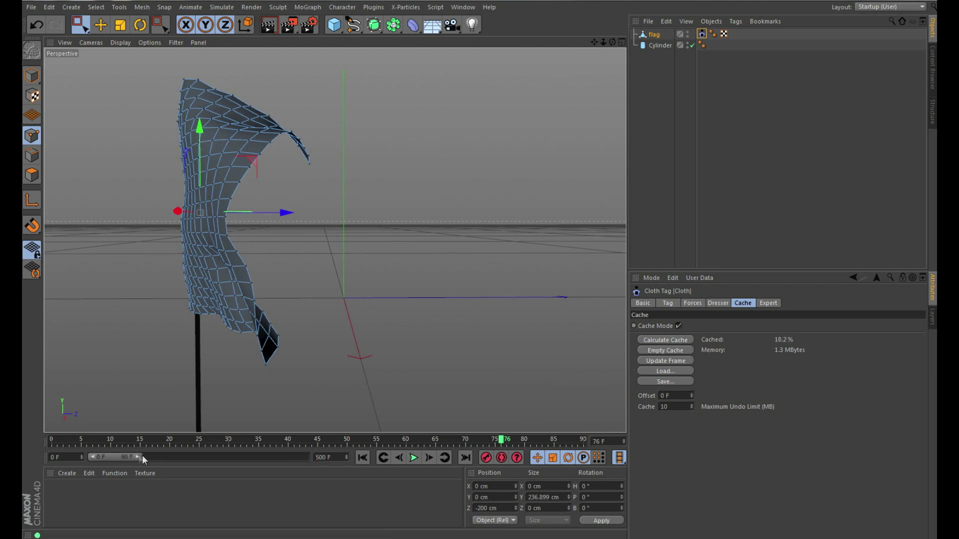
Extend the preview range to frame 500, rewind to frame 0, then empty and recalculate the cloth cache.
drag(190, 465, 290, 464)
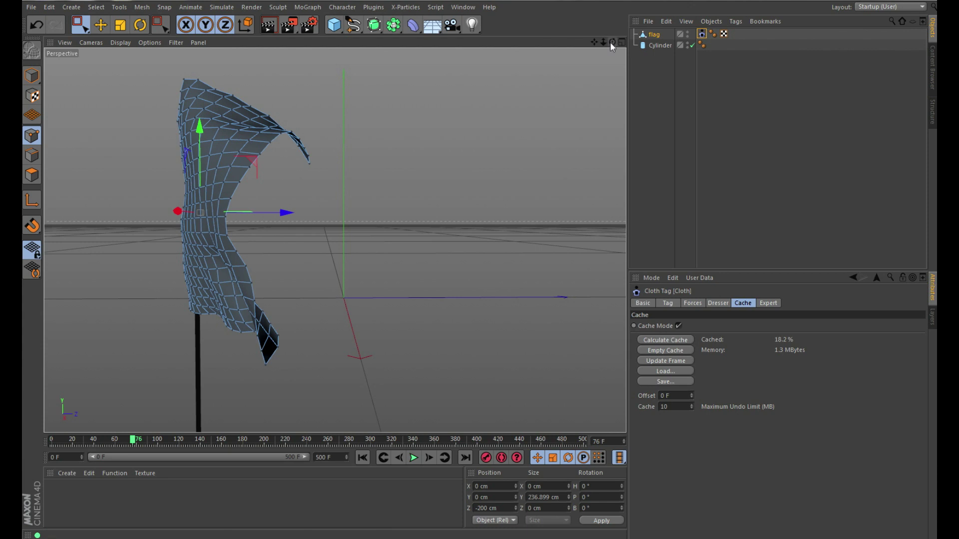
drag(612, 43, 758, 59)
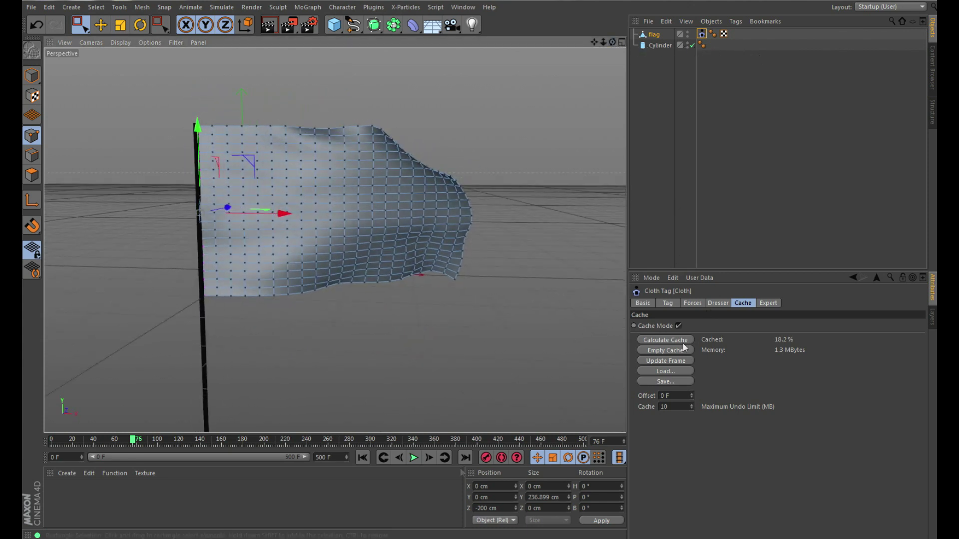
click(368, 458)
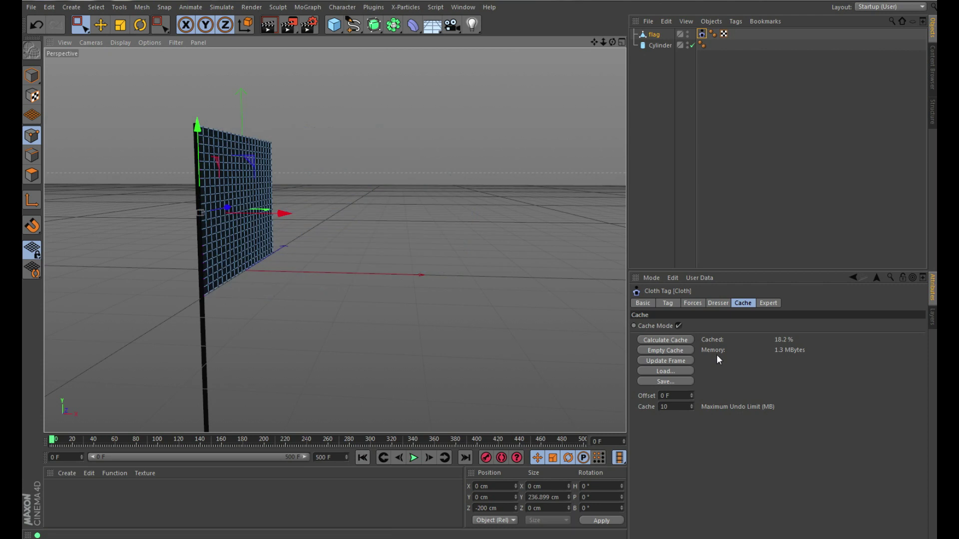
click(677, 350)
click(679, 338)
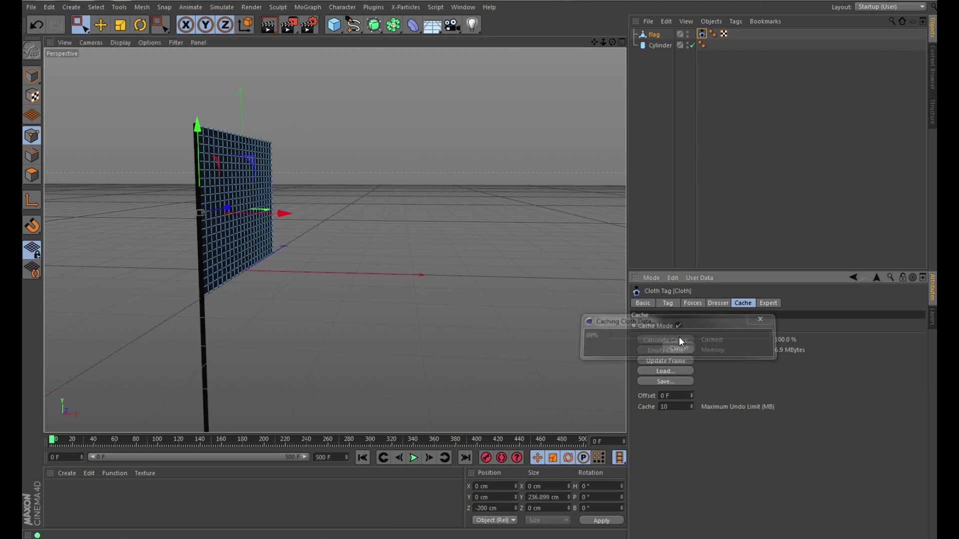